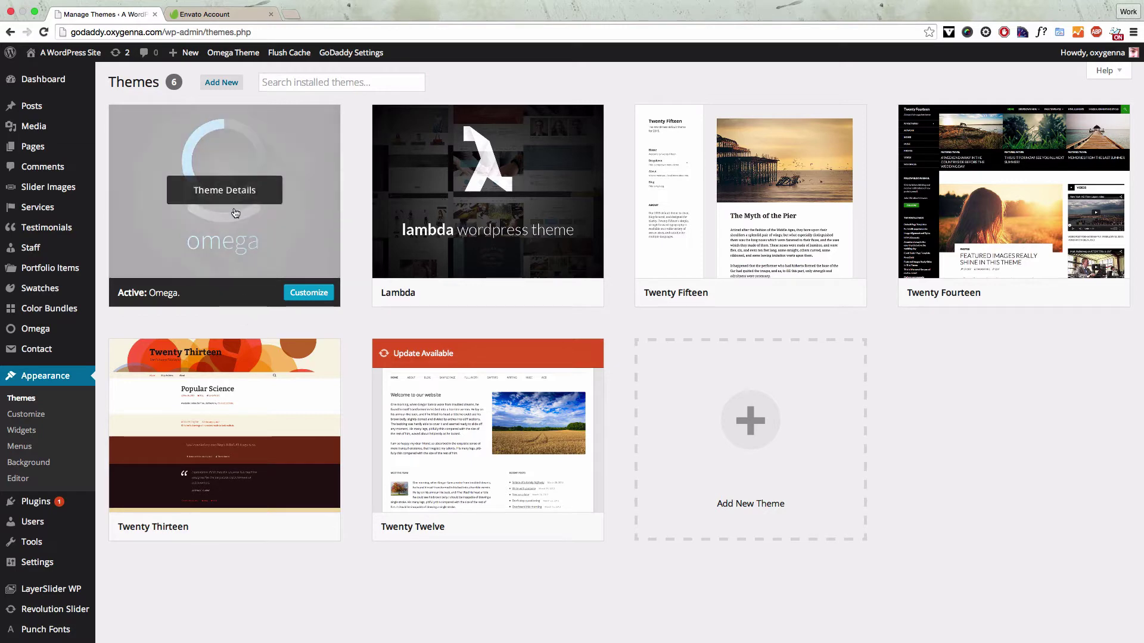
- Check Omega's installed version, then open the Envato account Settings page in ThemeForest
click(236, 202)
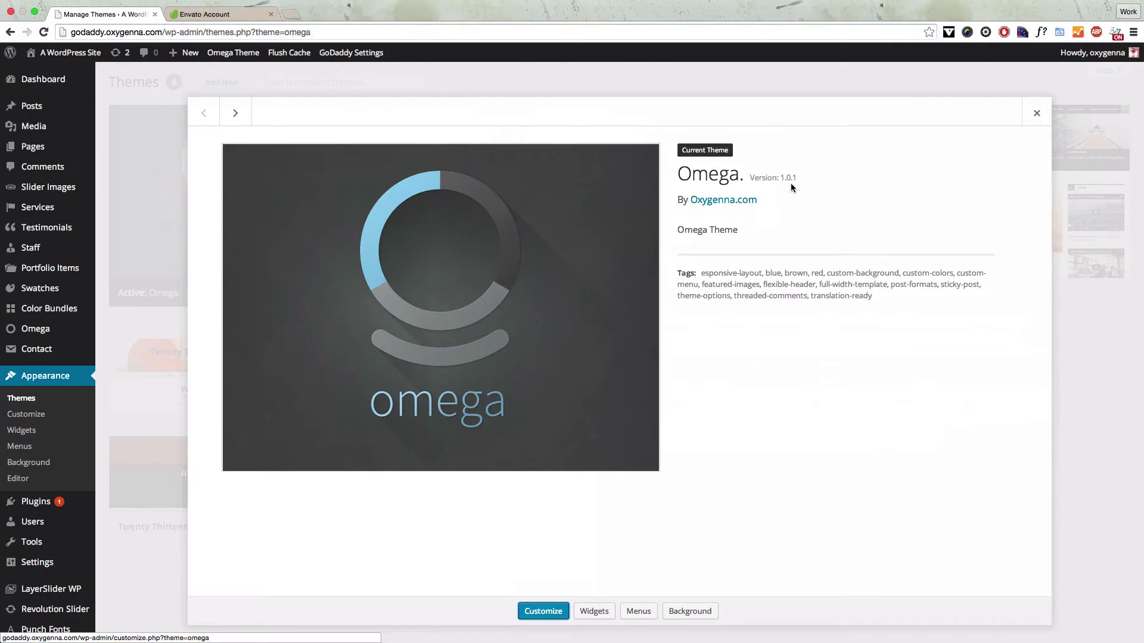
click(1037, 117)
mouse_move(233, 52)
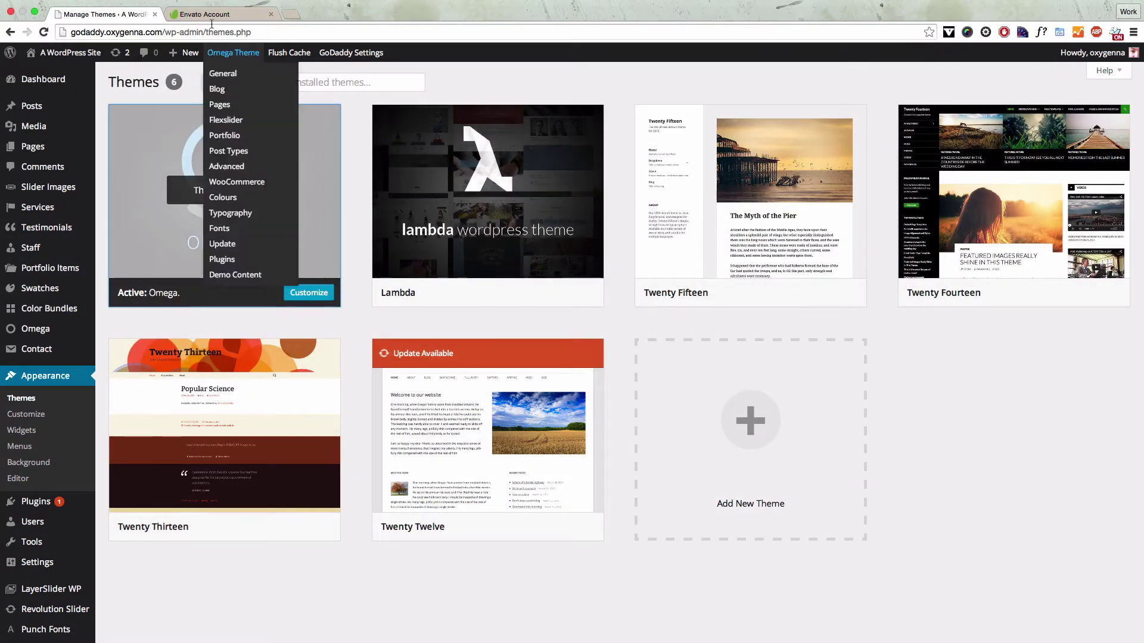
click(205, 13)
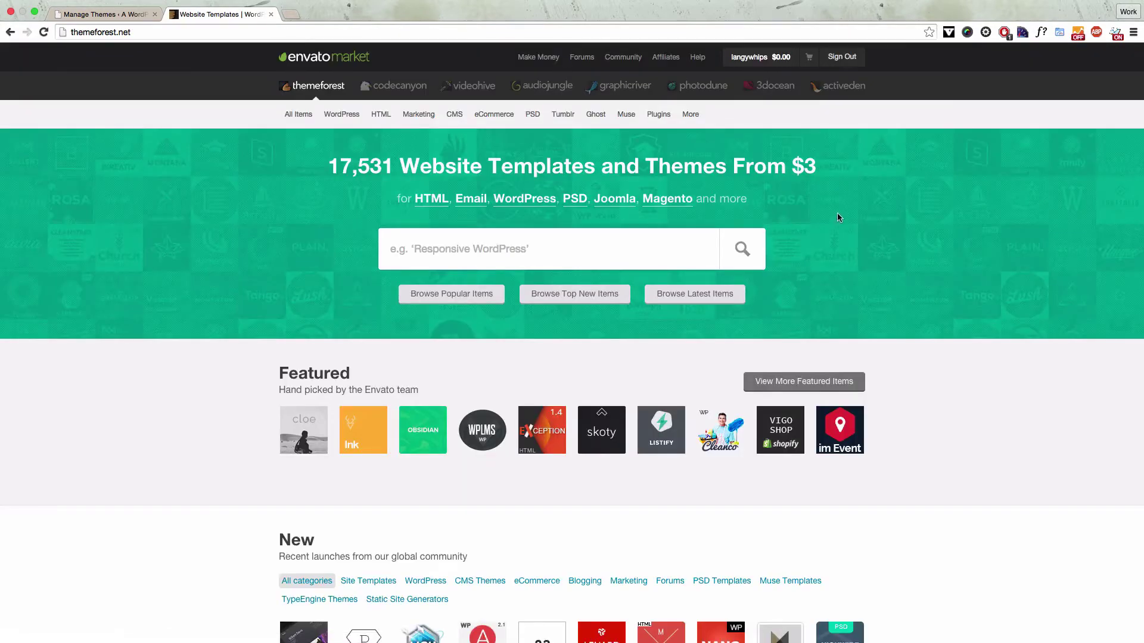
mouse_move(749, 57)
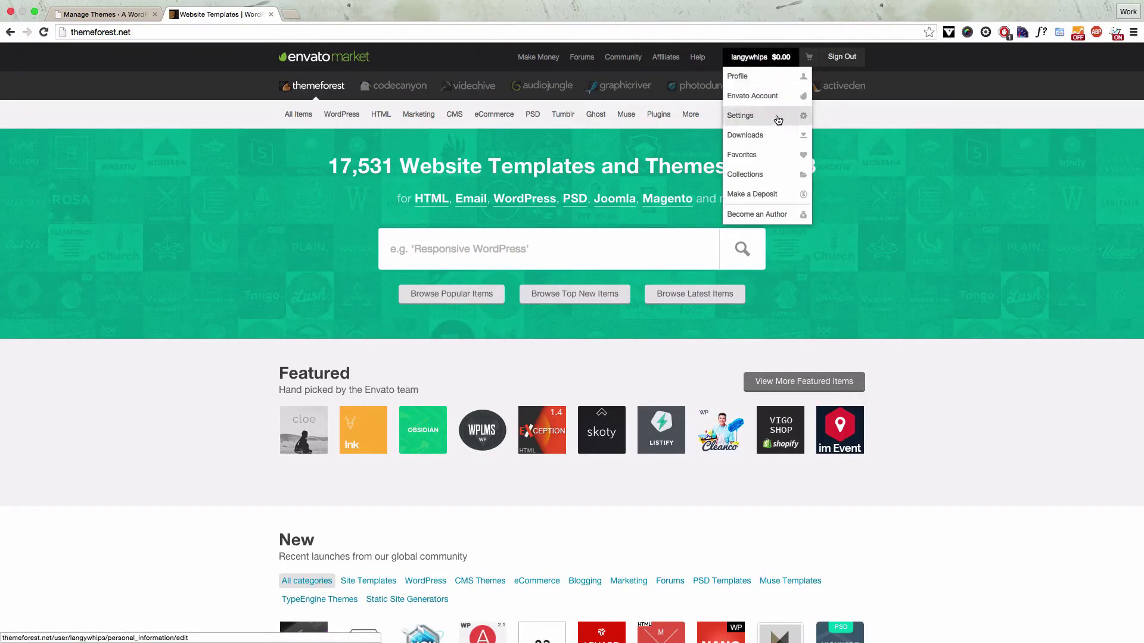
click(776, 113)
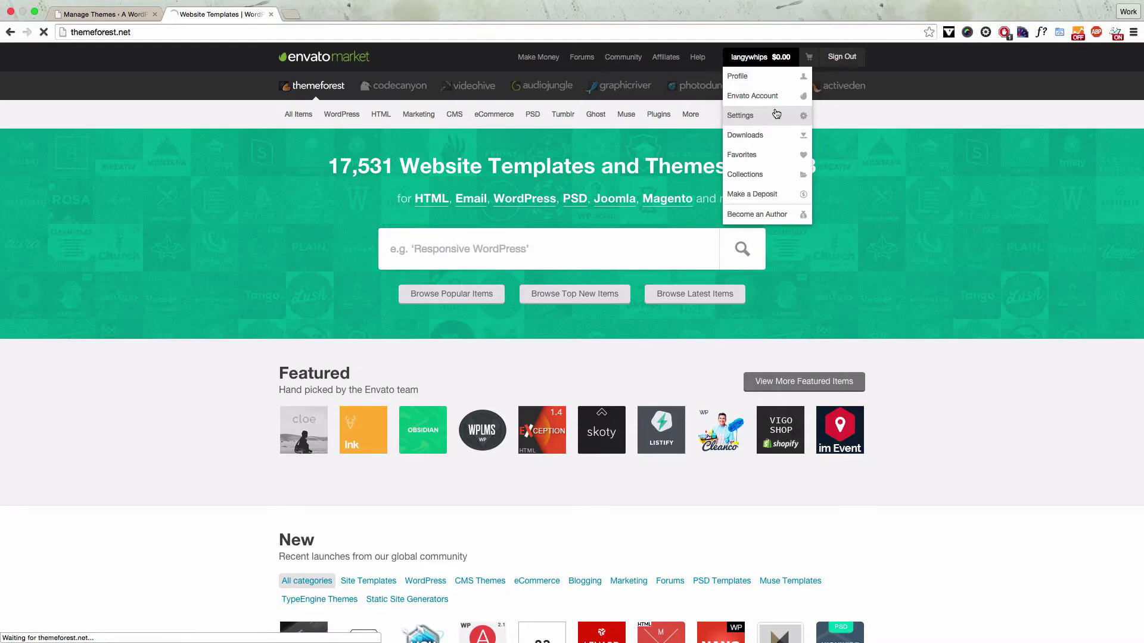
scroll(487, 260, down, 3)
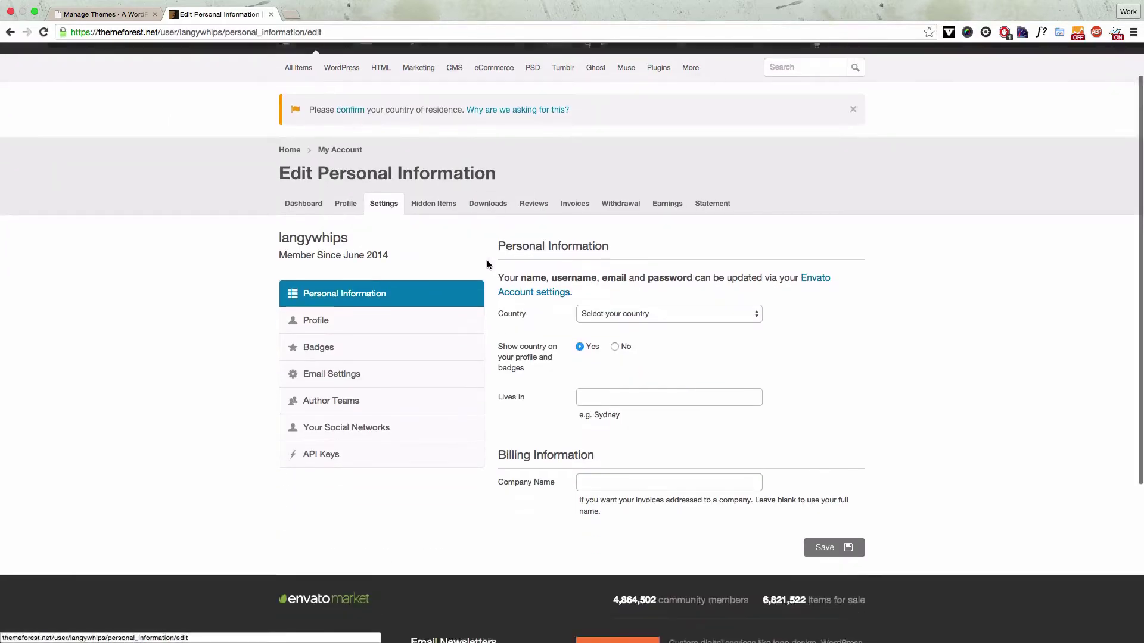
scroll(487, 261, down, 2)
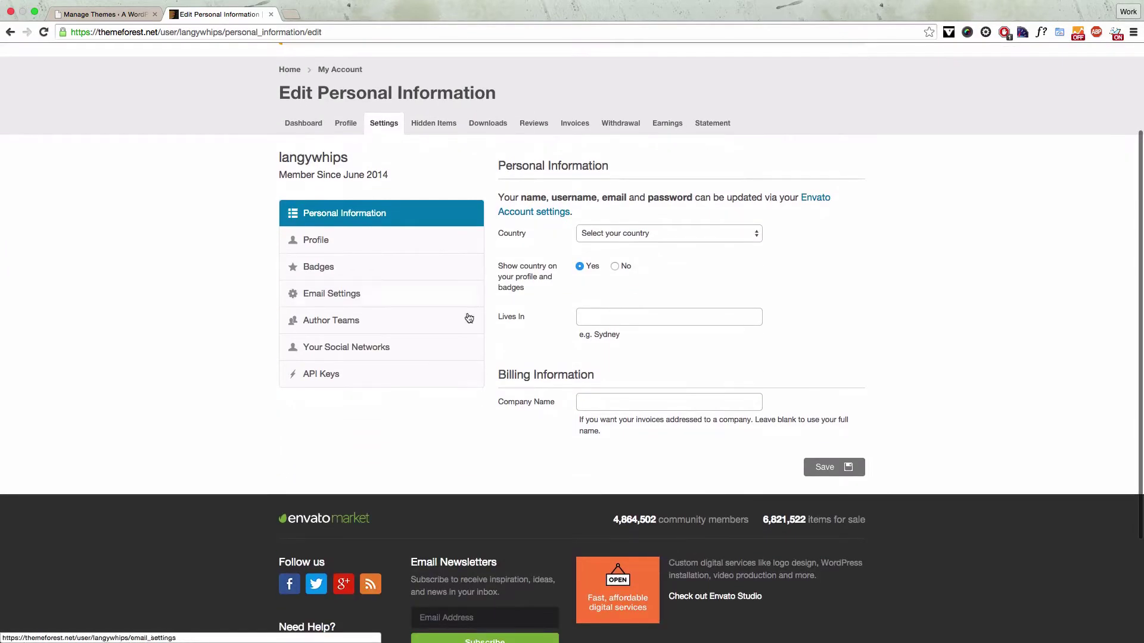
- Generate a new ThemeForest API key labelled 'omega update'
click(332, 379)
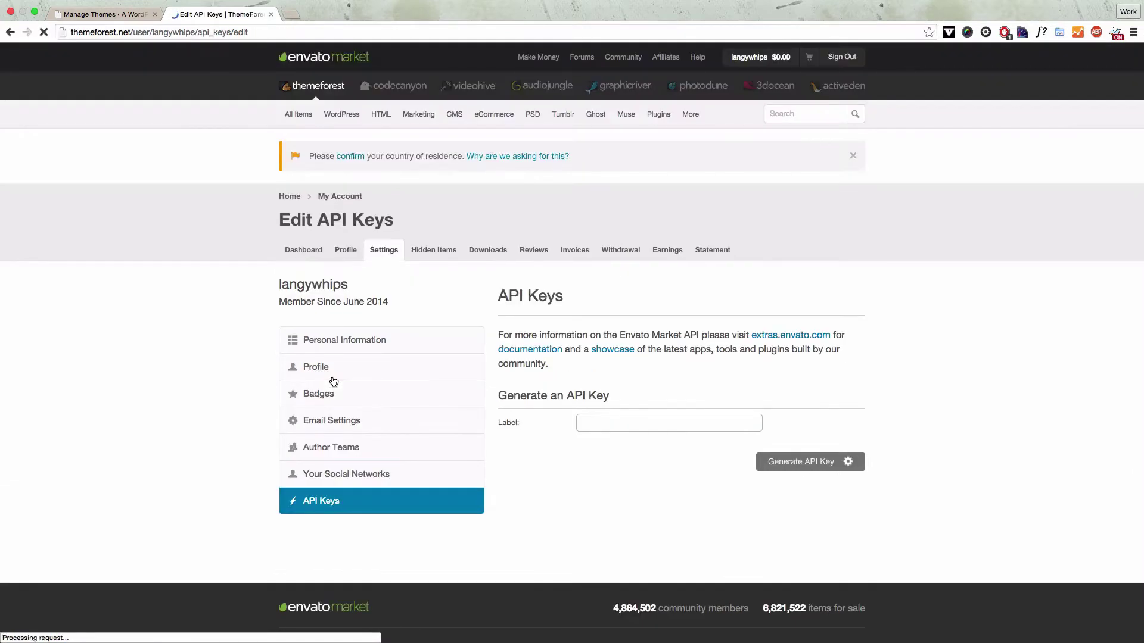
click(640, 420)
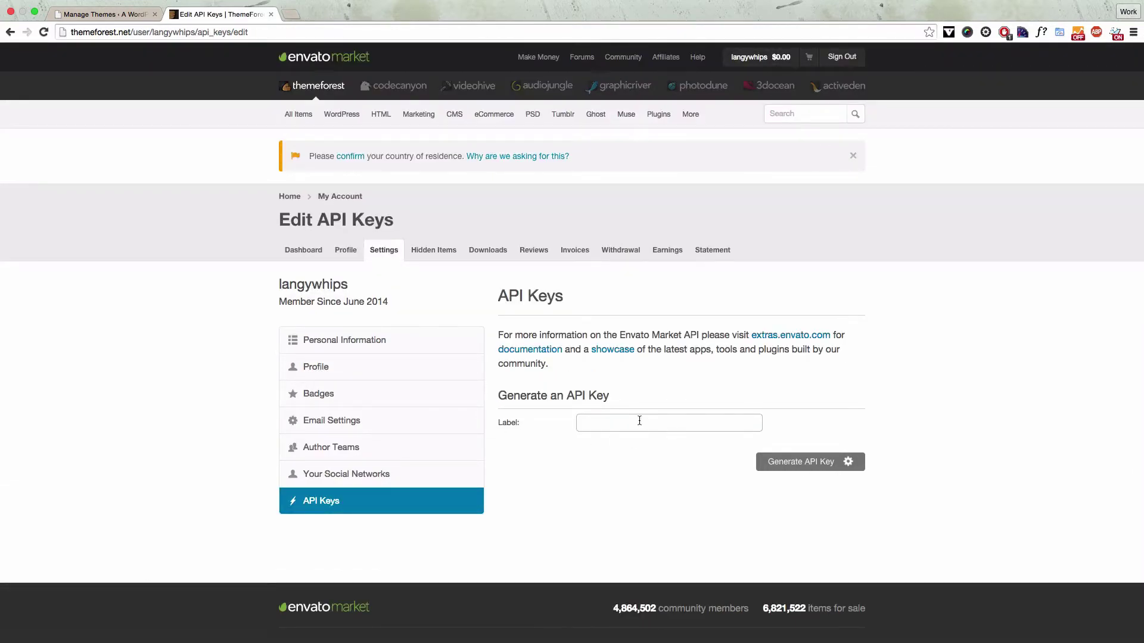
text(omega upda)
text(te)
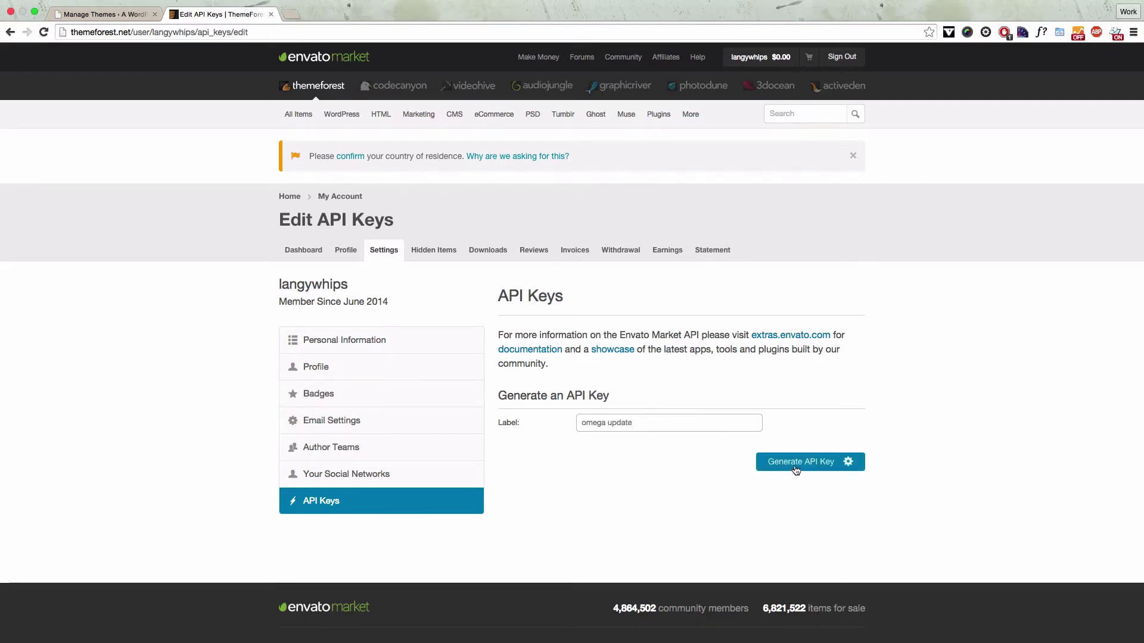
click(795, 465)
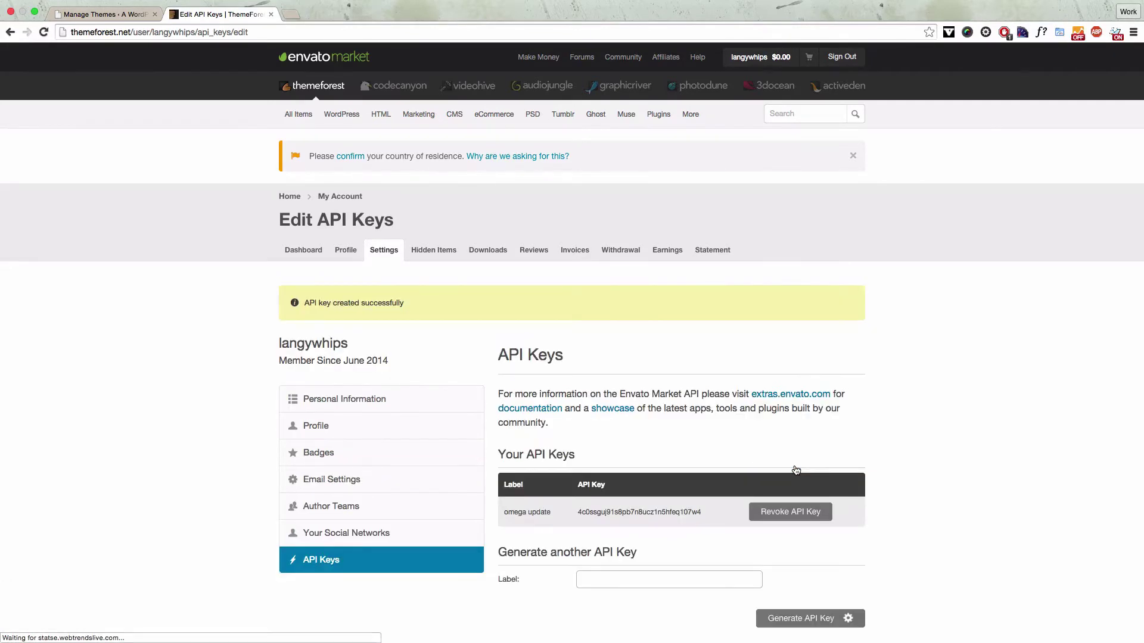
scroll(795, 469, down, 3)
scroll(778, 447, down, 2)
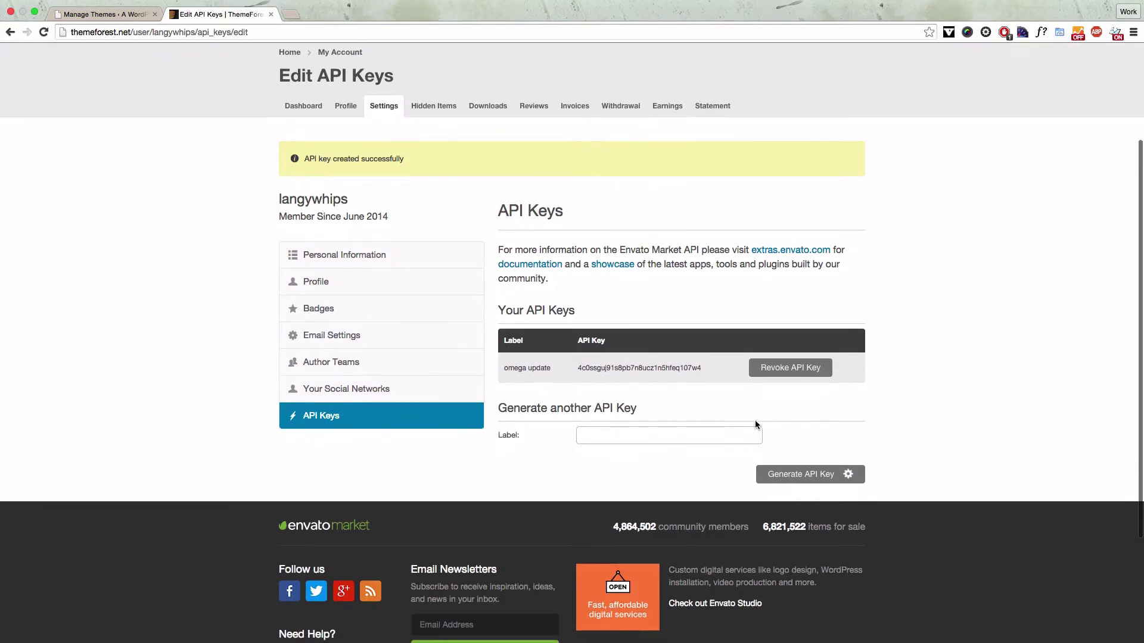
- Copy the generated API key string to the clipboard
double_click(660, 367)
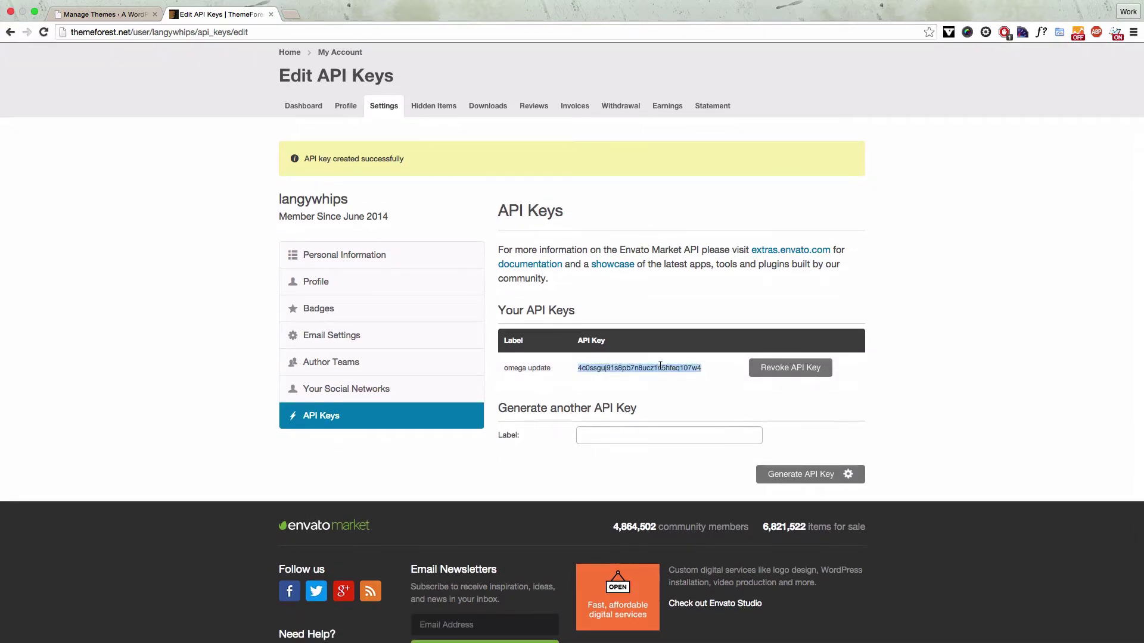
right_click(660, 366)
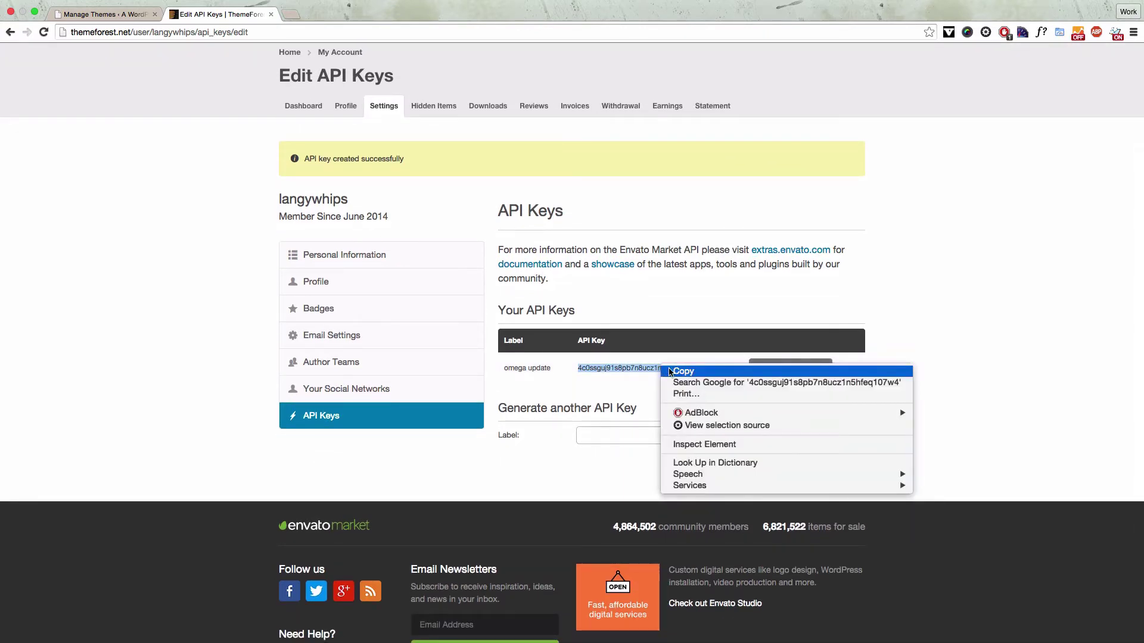
click(679, 371)
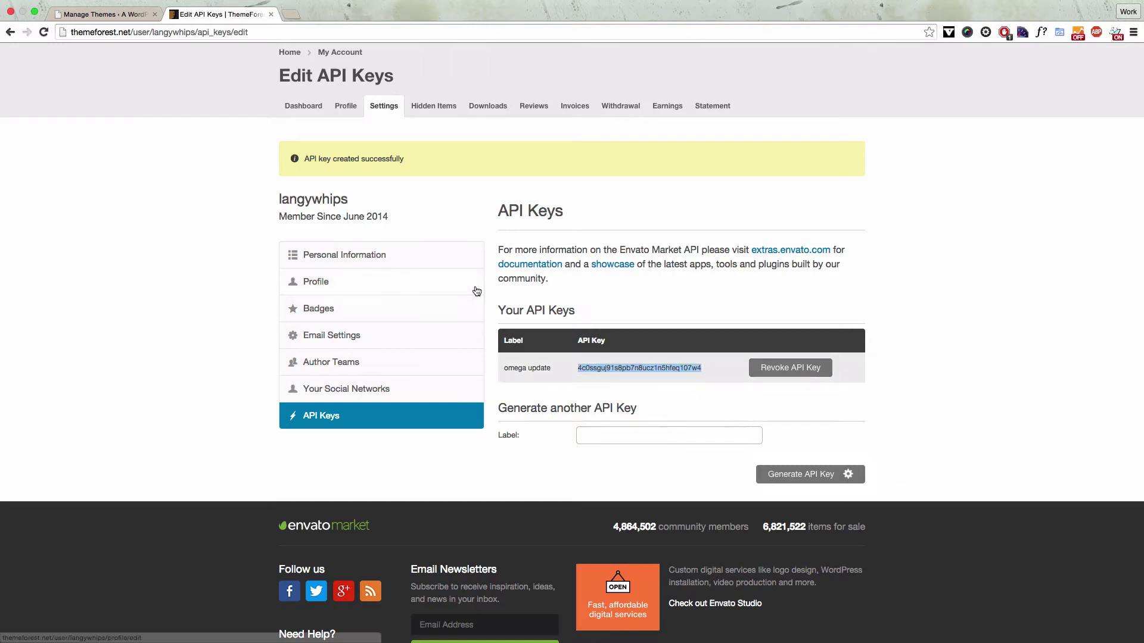
- Back in WordPress, open the Omega > Update page from the admin sidebar
click(117, 18)
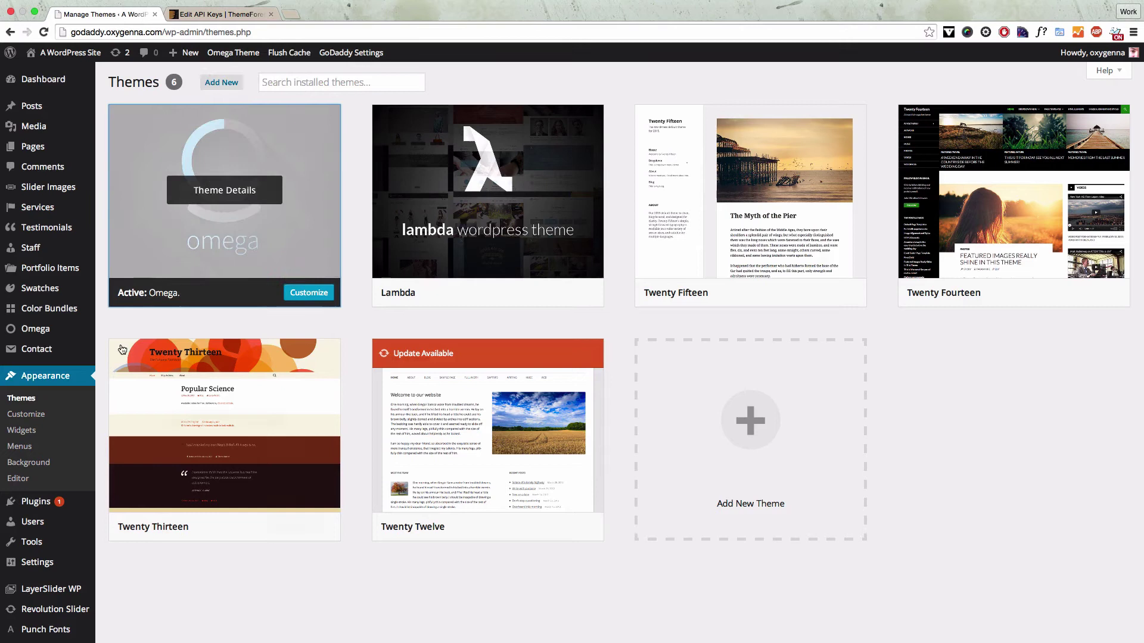
scroll(122, 349, down, 1)
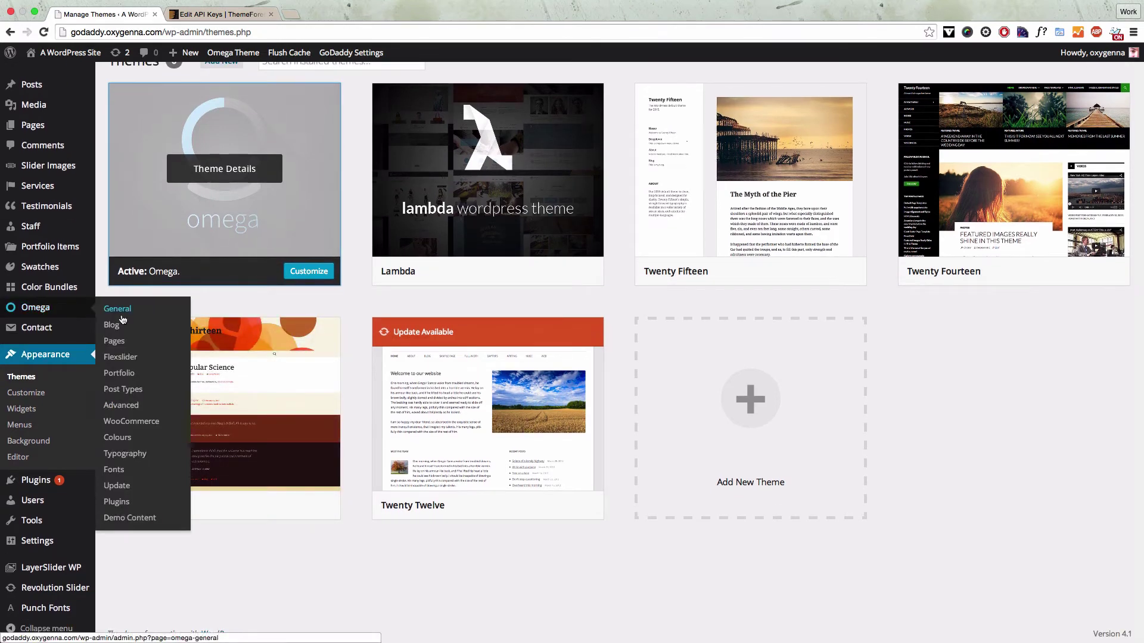
click(117, 486)
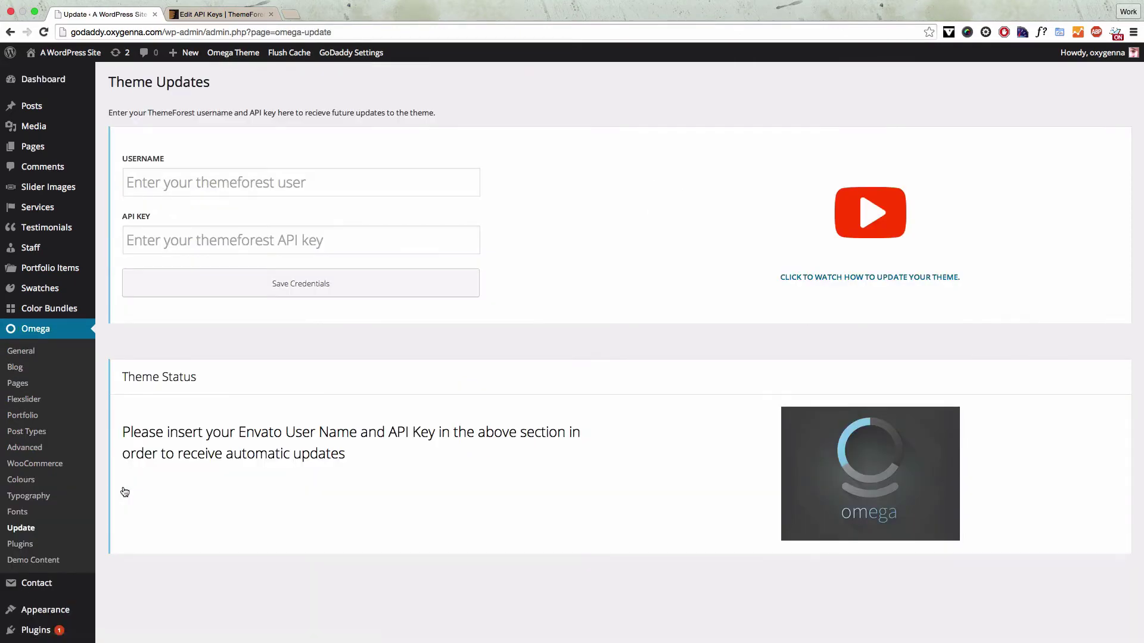
- Save the ThemeForest username and pasted API key, then review the version 1.7.11 availability notice
click(208, 182)
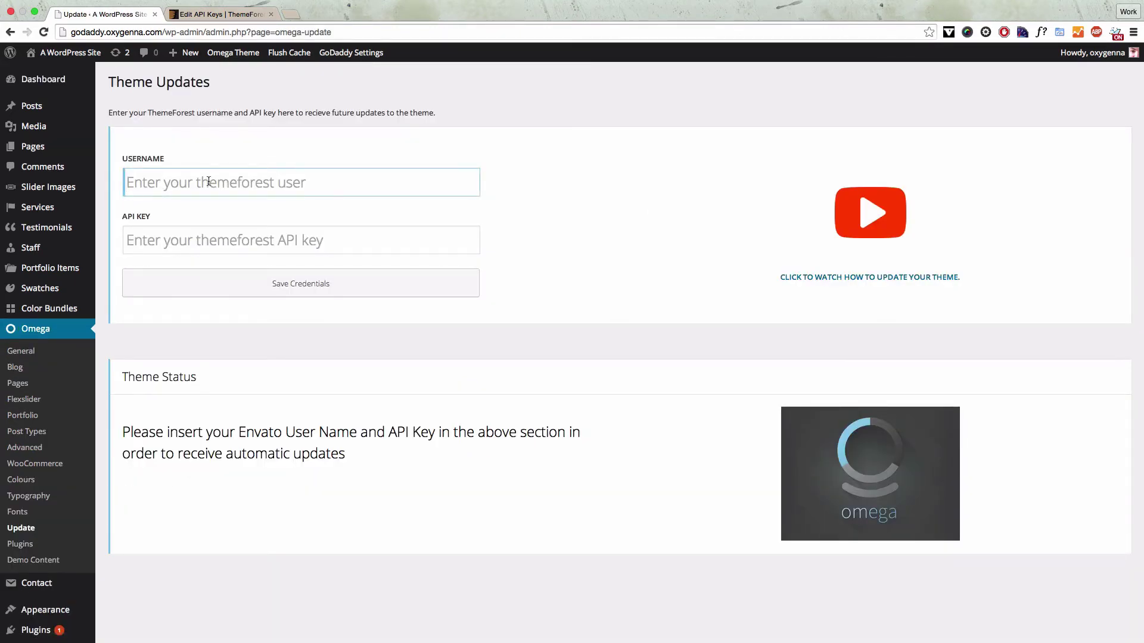
text(langywhips)
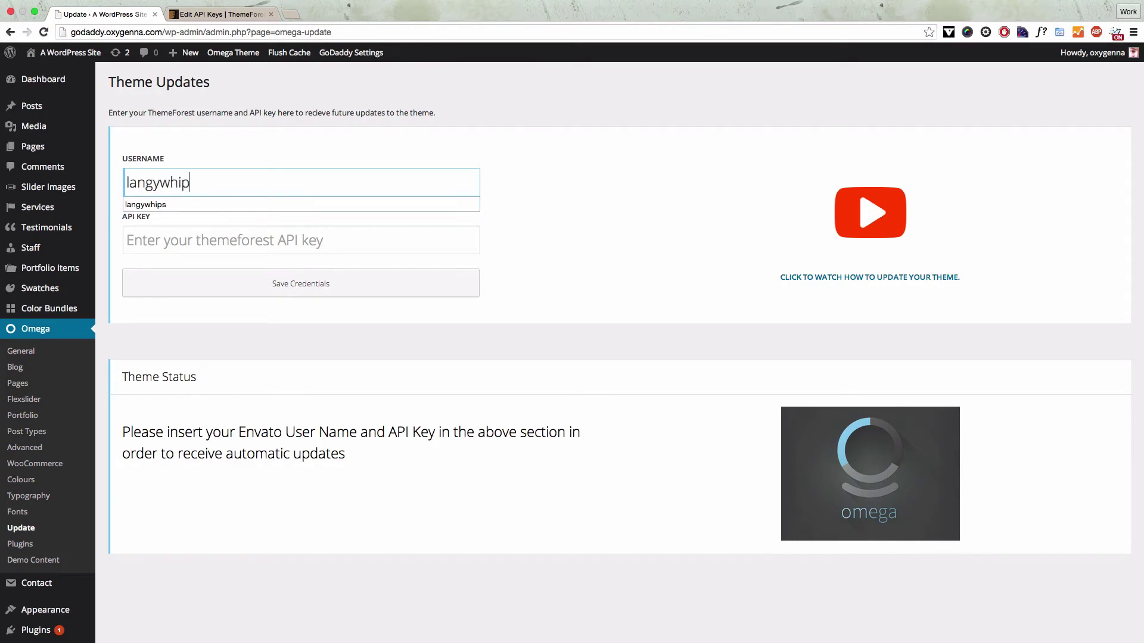
key(Tab)
key(ctrl+v)
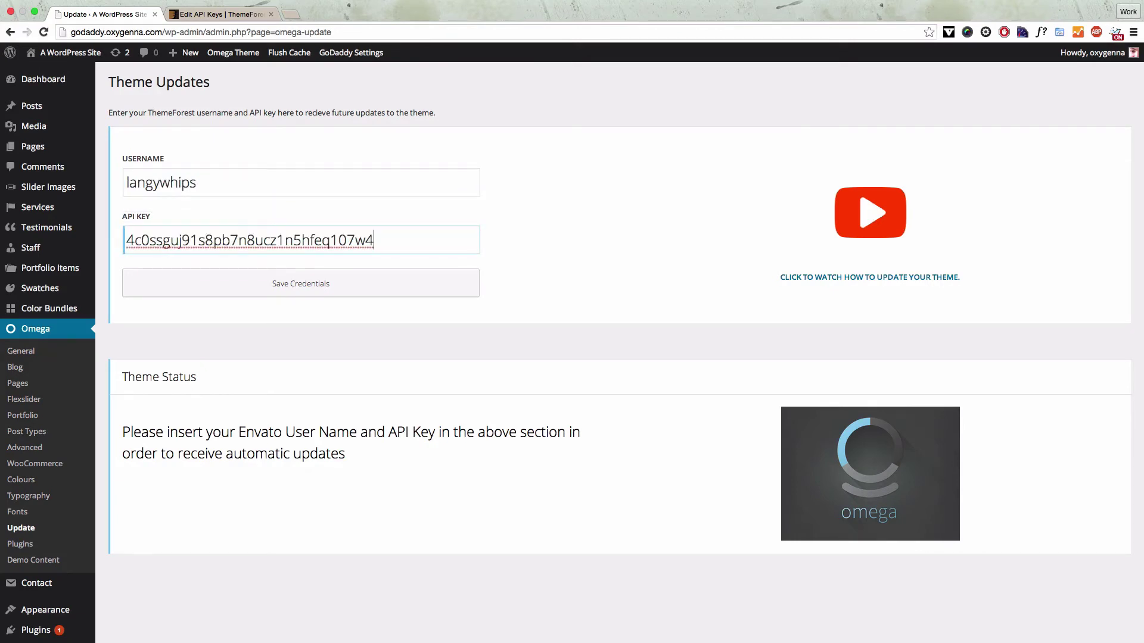
click(287, 284)
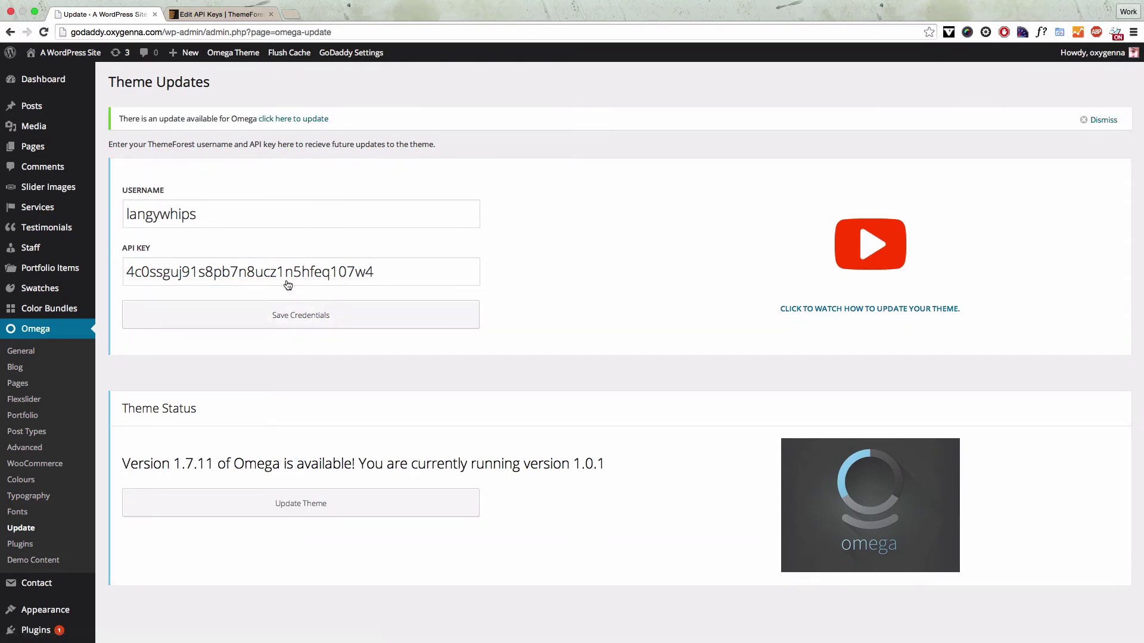
scroll(287, 285, down, 3)
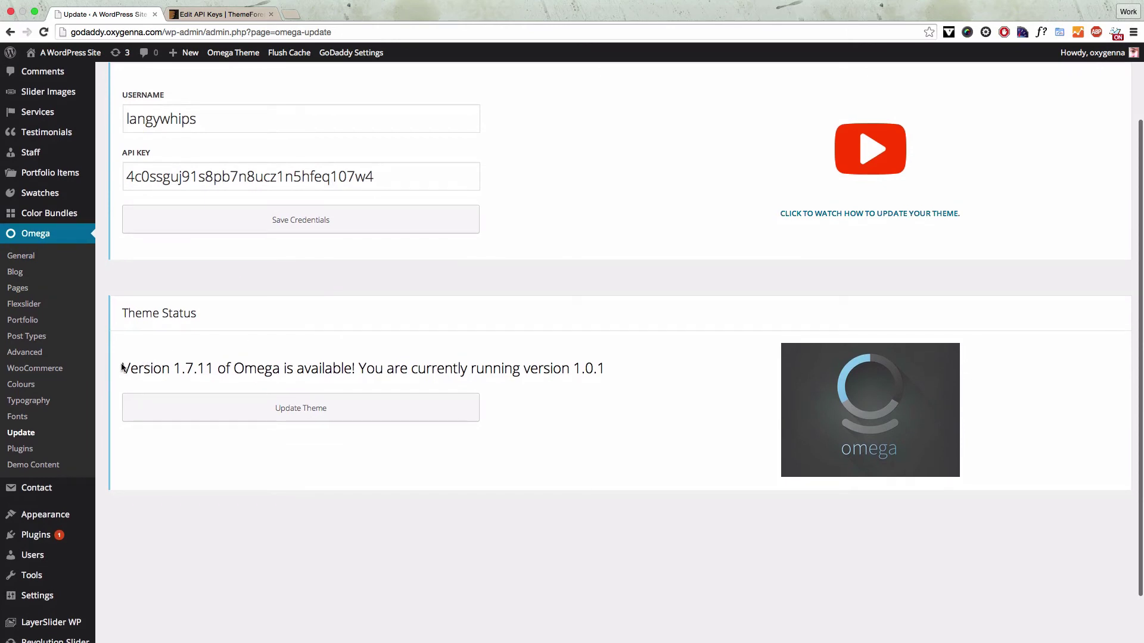
drag(122, 367, 607, 368)
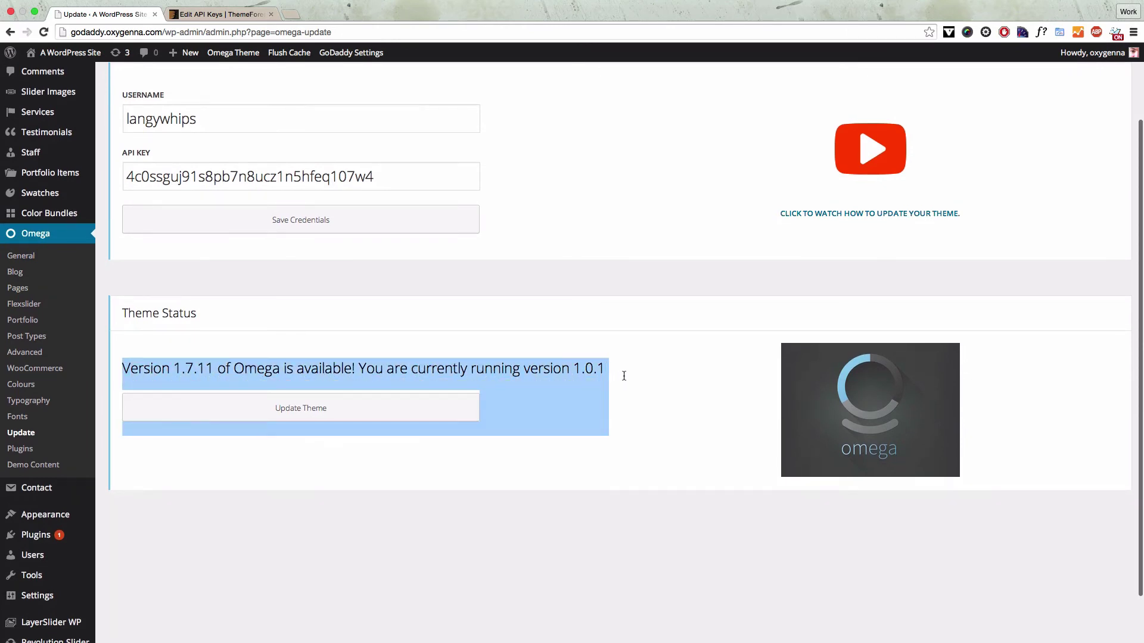
click(607, 368)
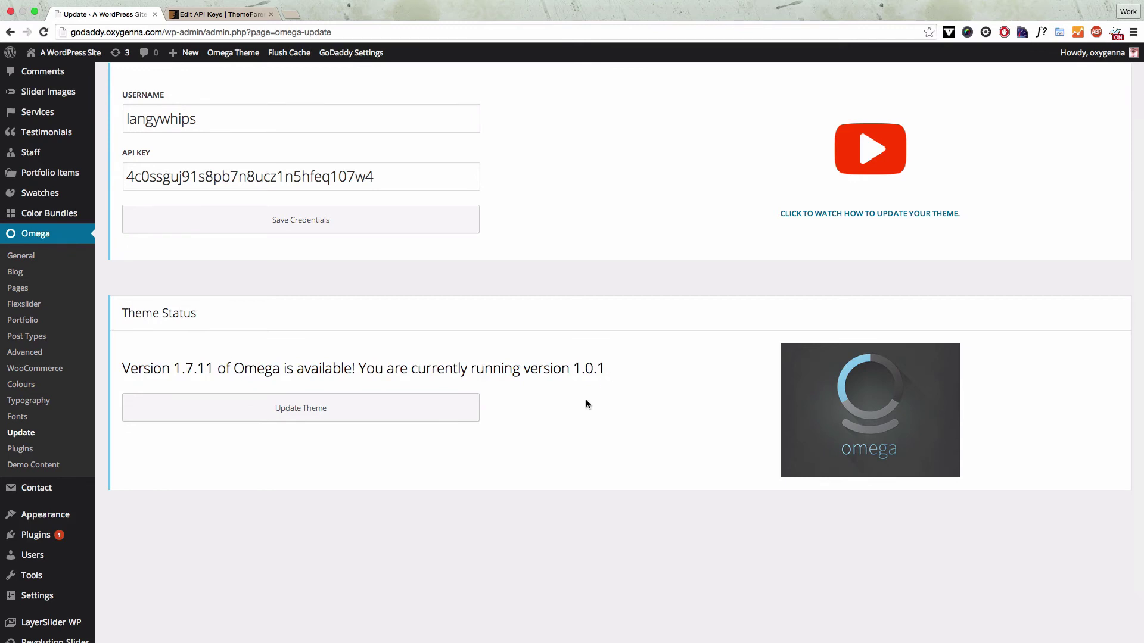
- Run Update Theme, then confirm Omega's Theme Details show Version 1.7.11
click(315, 410)
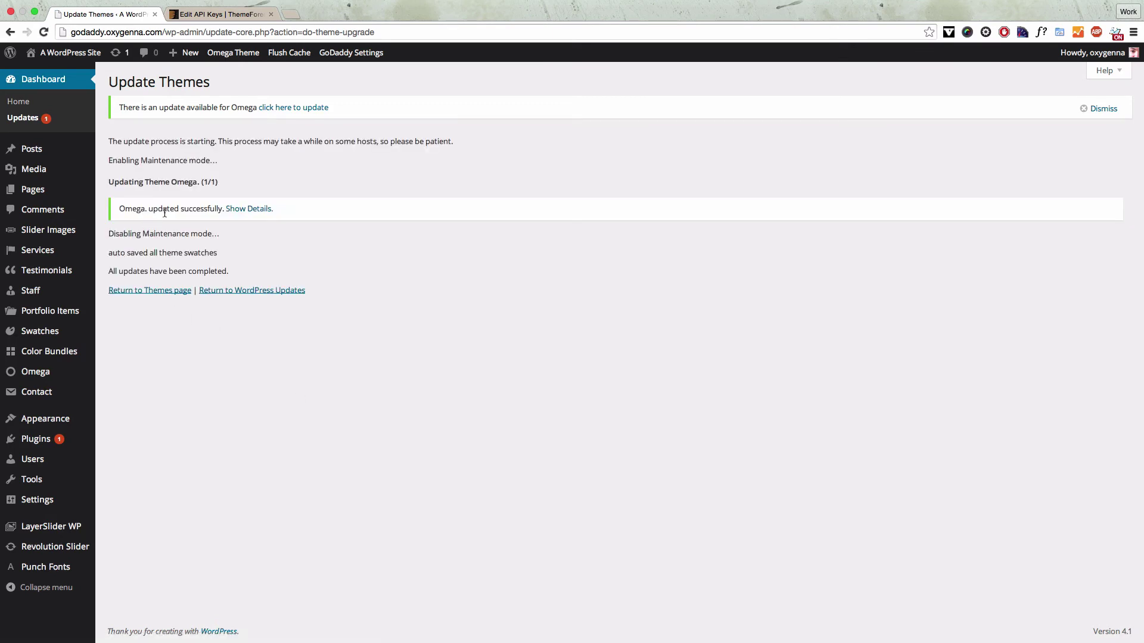
click(168, 291)
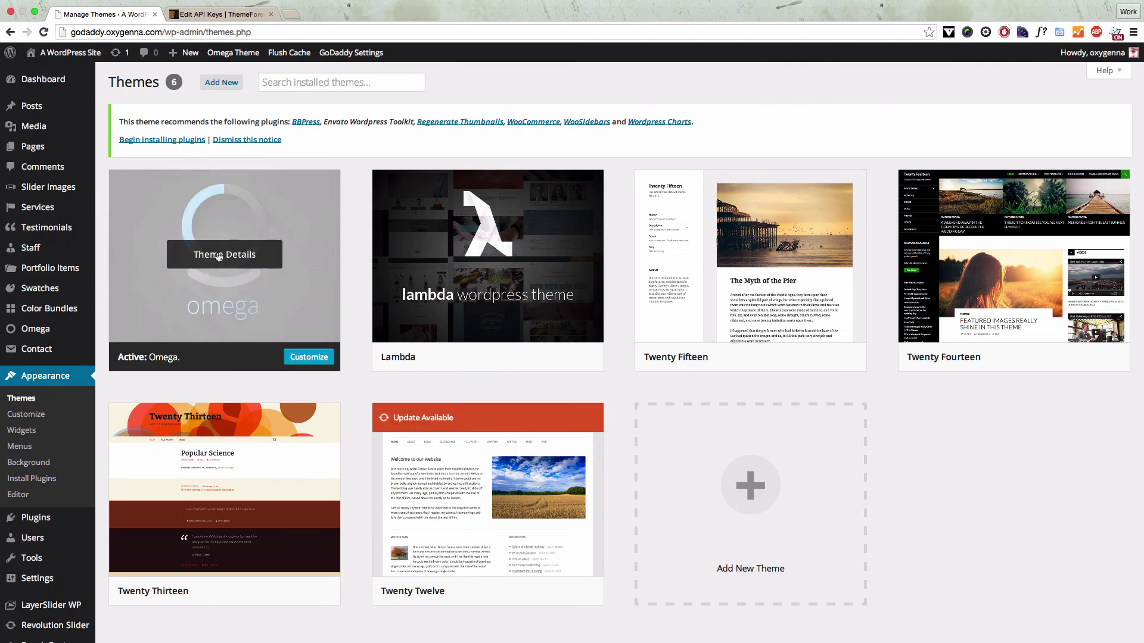
click(218, 255)
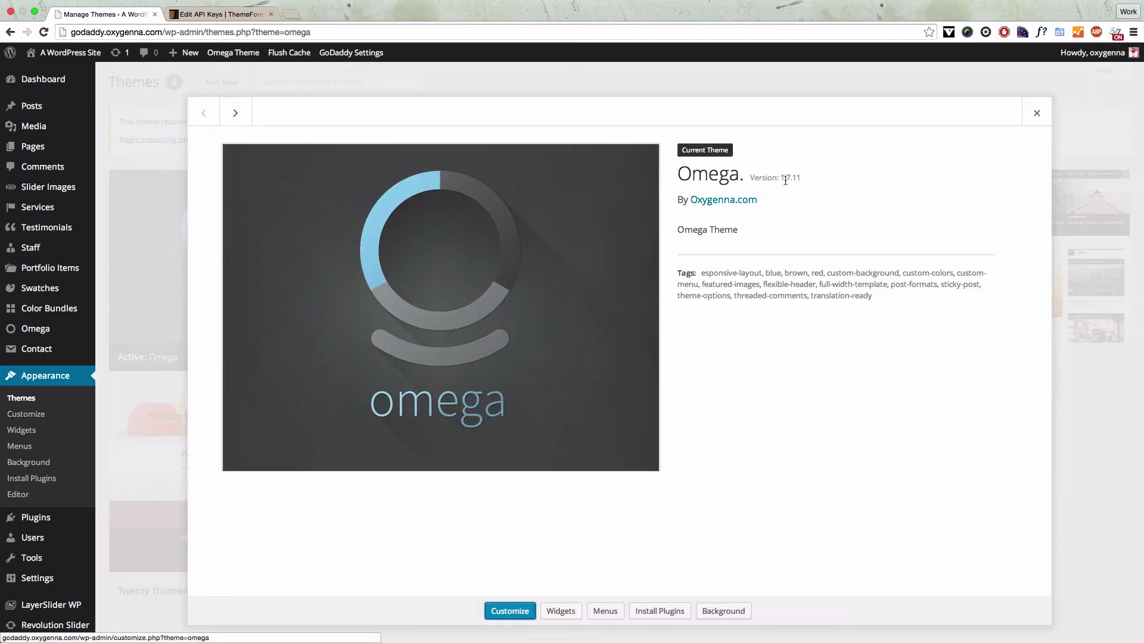